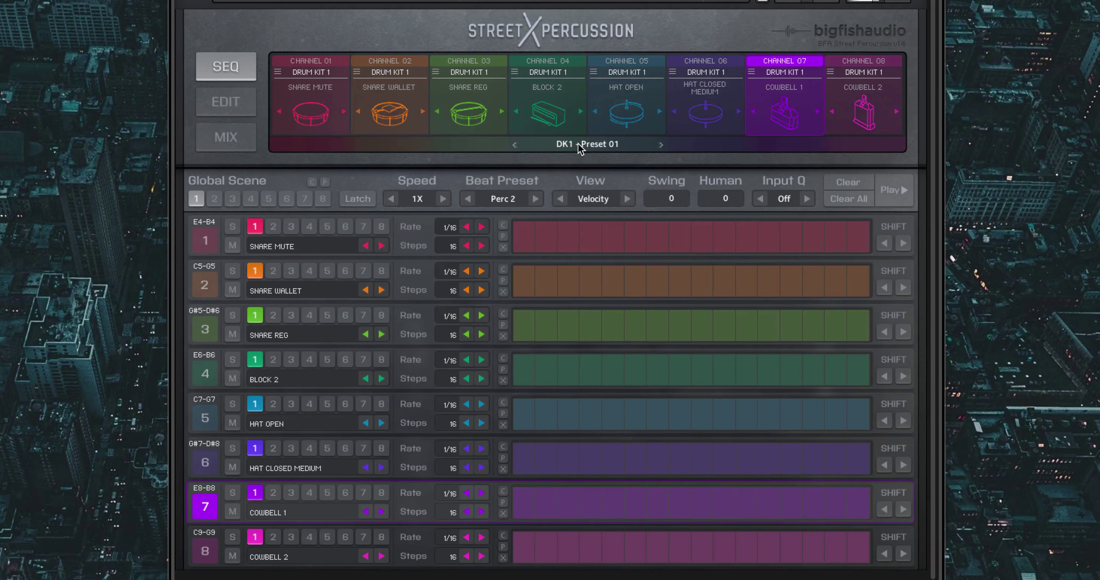
Load the Mix 08 - Chatty Kathy kit, then preview Channel 07's Wood instruments without changing it
{"action": "left_click", "coordinate": [580, 145]}
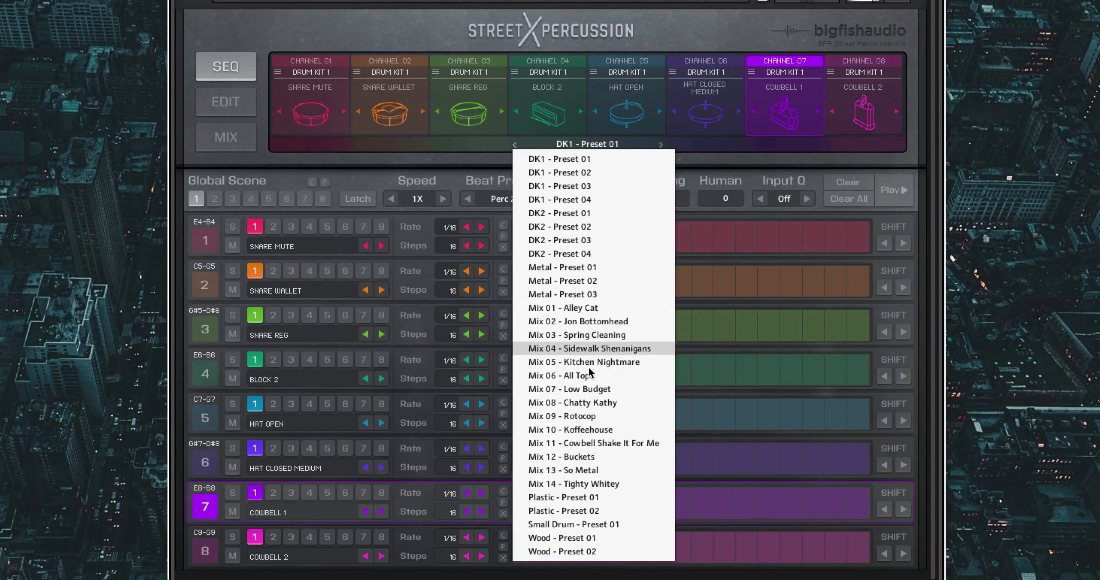
{"action": "left_click", "coordinate": [589, 403]}
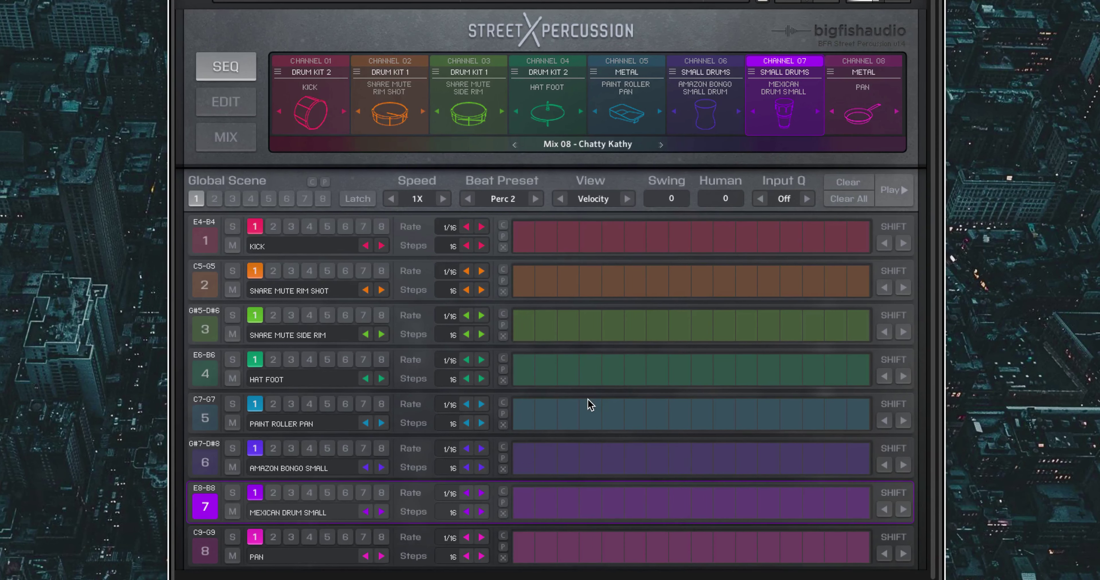
{"action": "left_click", "coordinate": [786, 76]}
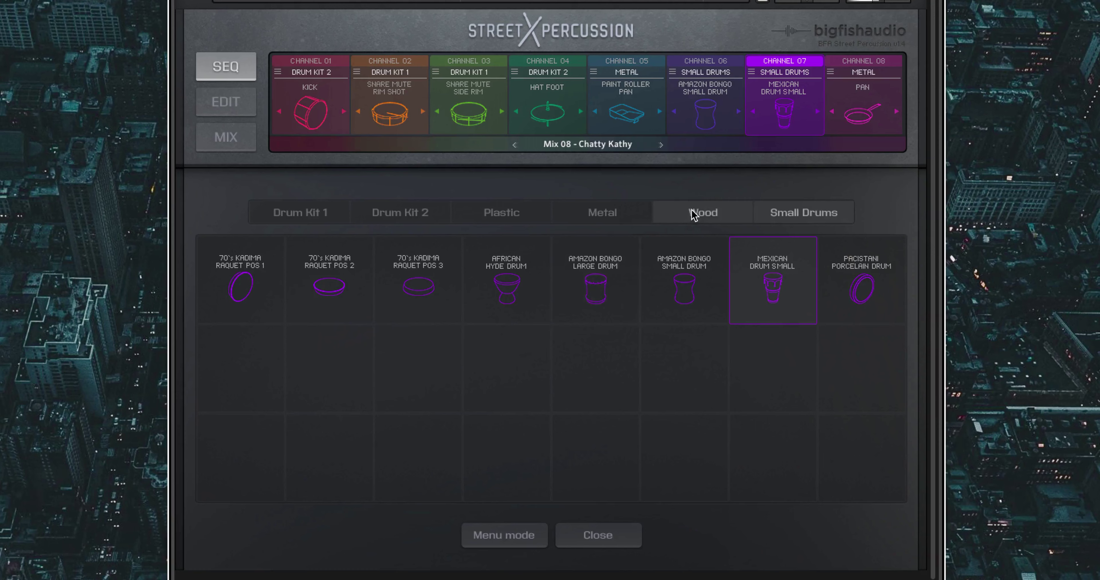
{"action": "left_click", "coordinate": [703, 212]}
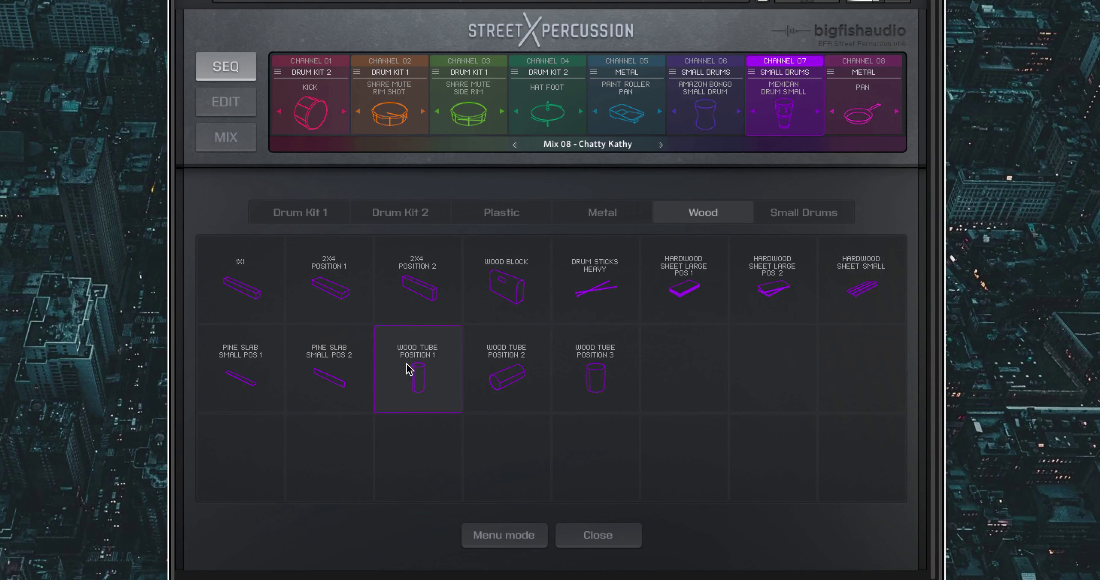
{"action": "left_click", "coordinate": [418, 374]}
{"action": "left_click", "coordinate": [597, 534]}
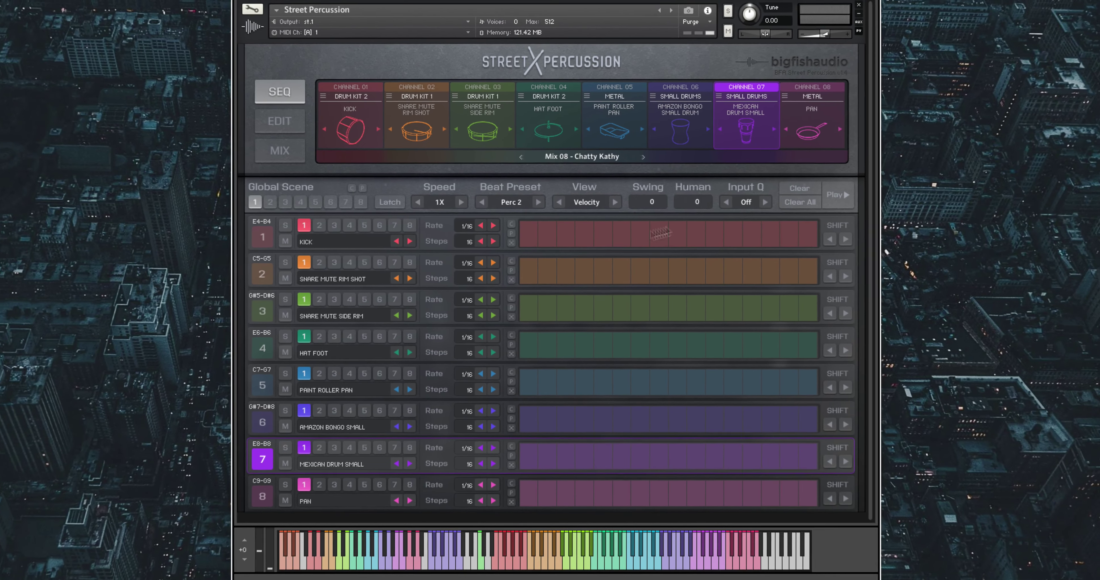
Draw velocity bars across the kick steps, then load the Perc 2 beat preset into all rows
{"action": "left_click", "coordinate": [519, 241]}
{"action": "left_click_drag", "start_coordinate": [524, 239], "coordinate": [749, 241]}
{"action": "left_click", "coordinate": [510, 203]}
{"action": "left_click", "coordinate": [520, 475]}
Play and stop the groove, check Global Scenes 2 and 3, then return to Scene 1
{"action": "key", "text": "space"}
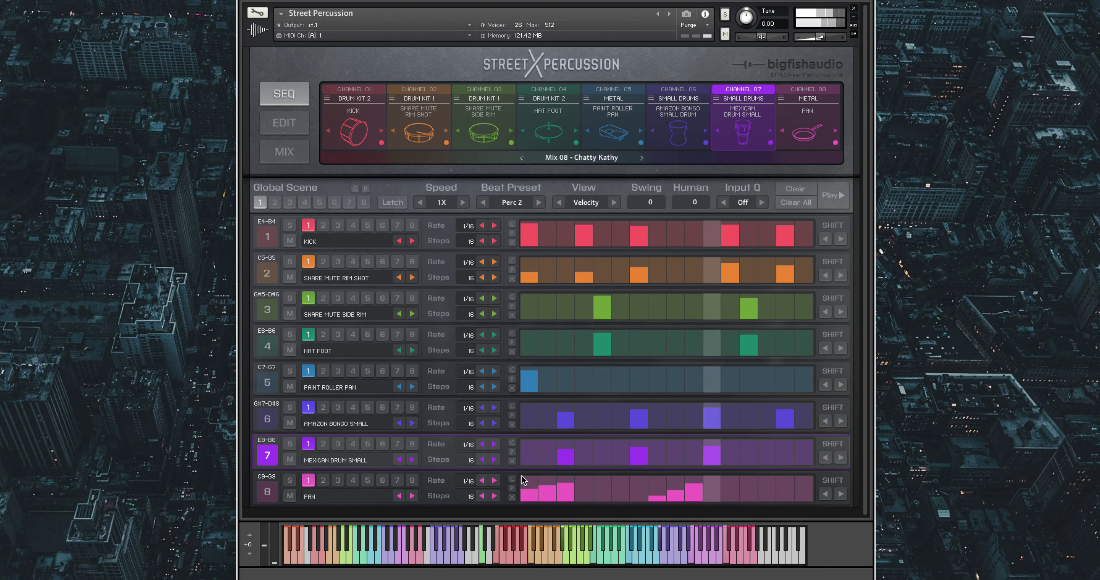
{"action": "key", "text": "space"}
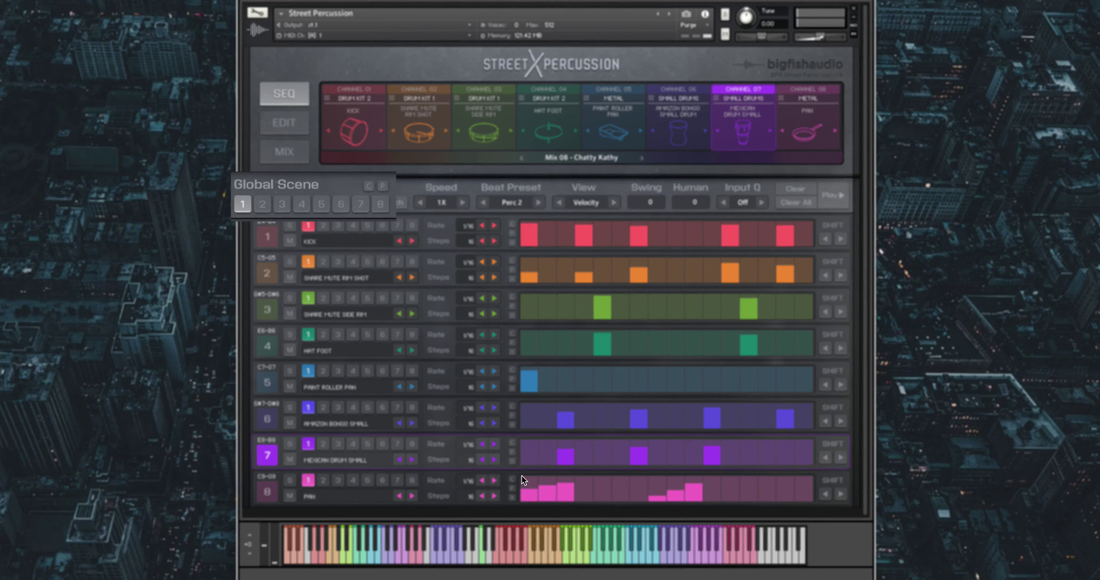
{"action": "left_click", "coordinate": [258, 205]}
{"action": "left_click", "coordinate": [275, 206]}
{"action": "left_click", "coordinate": [260, 203]}
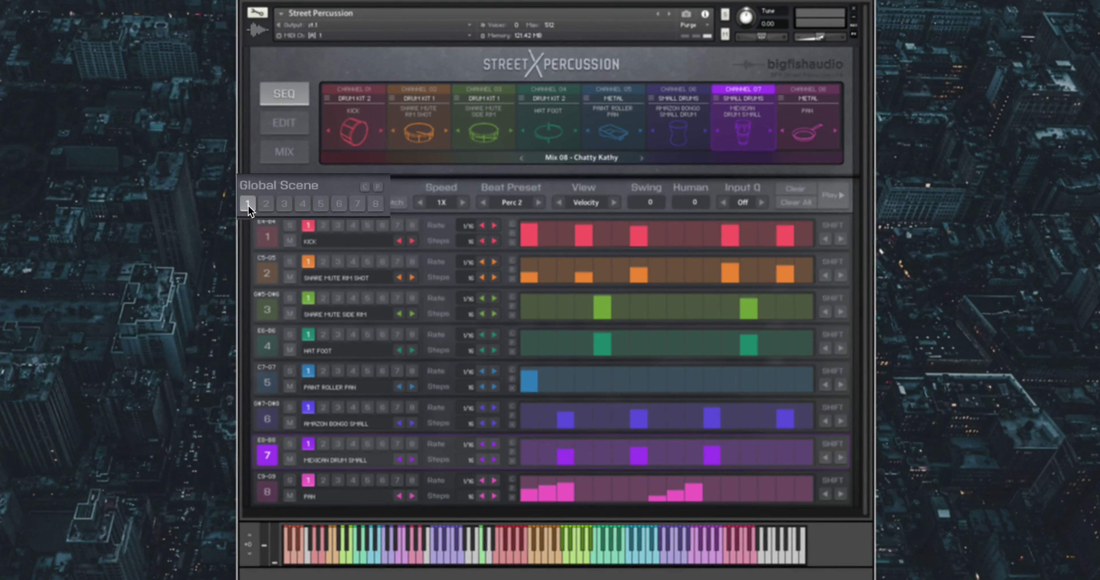
Copy Global Scene 1's patterns into Global Scene 2
{"action": "left_click", "coordinate": [354, 188]}
{"action": "left_click", "coordinate": [275, 203]}
{"action": "left_click", "coordinate": [366, 190]}
Add soft kick steps, a Paint Roller Pan velocity ramp without step 10, and a Hat Foot step 8, then play
{"action": "left_click", "coordinate": [564, 244]}
{"action": "left_click", "coordinate": [716, 239]}
{"action": "left_click", "coordinate": [766, 235]}
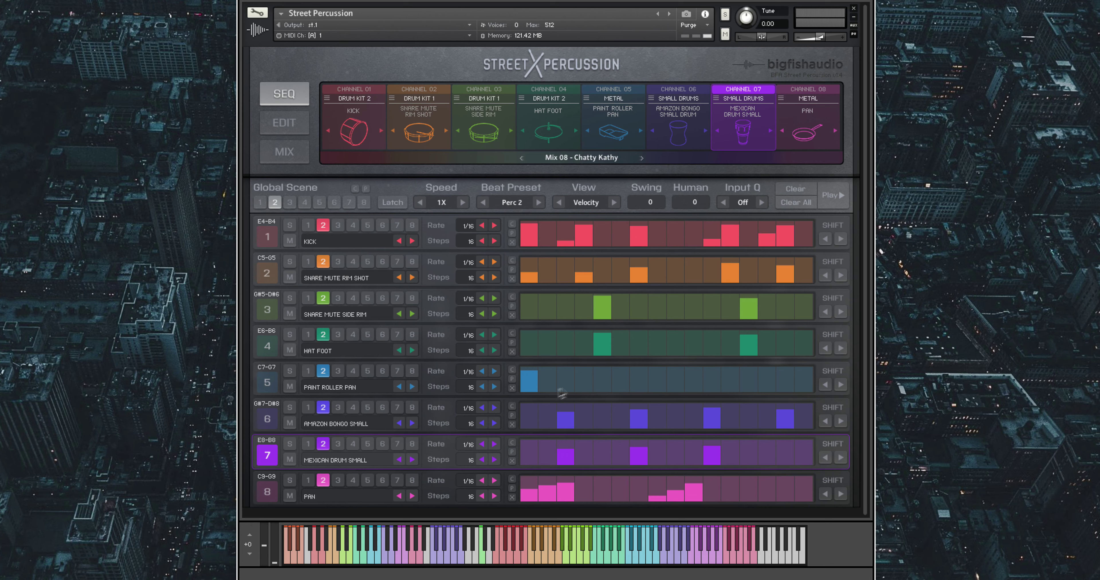
{"action": "mouse_move", "coordinate": [538, 394]}
{"action": "left_mouse_down"}
{"action": "mouse_move", "coordinate": [565, 378]}
{"action": "mouse_move", "coordinate": [649, 385]}
{"action": "mouse_move", "coordinate": [711, 369]}
{"action": "mouse_move", "coordinate": [778, 389]}
{"action": "mouse_move", "coordinate": [810, 378]}
{"action": "left_mouse_up"}
{"action": "left_click", "coordinate": [693, 388]}
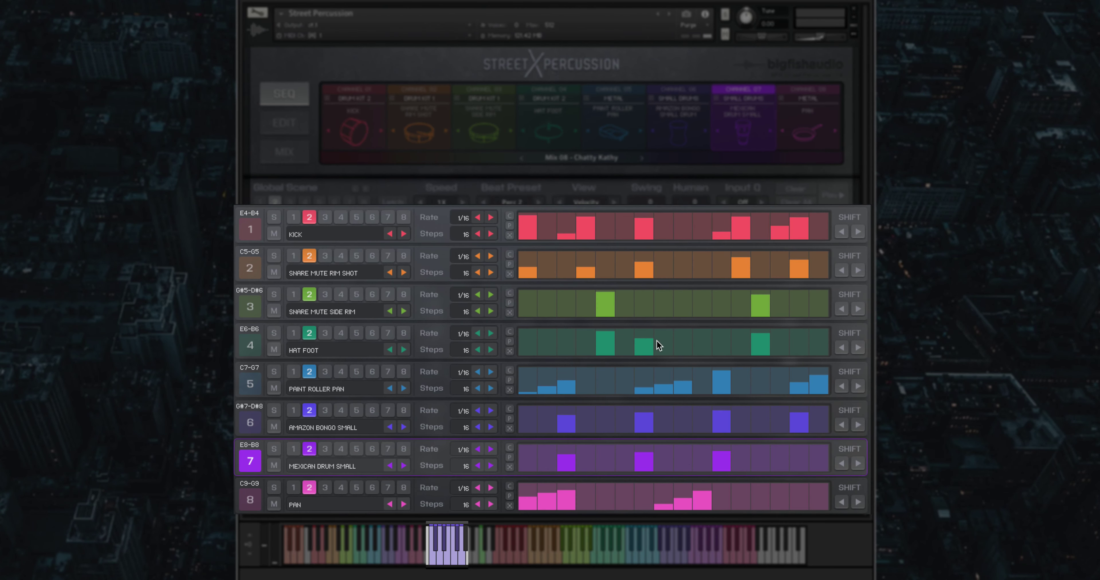
{"action": "left_click", "coordinate": [662, 346]}
{"action": "key", "text": "space"}
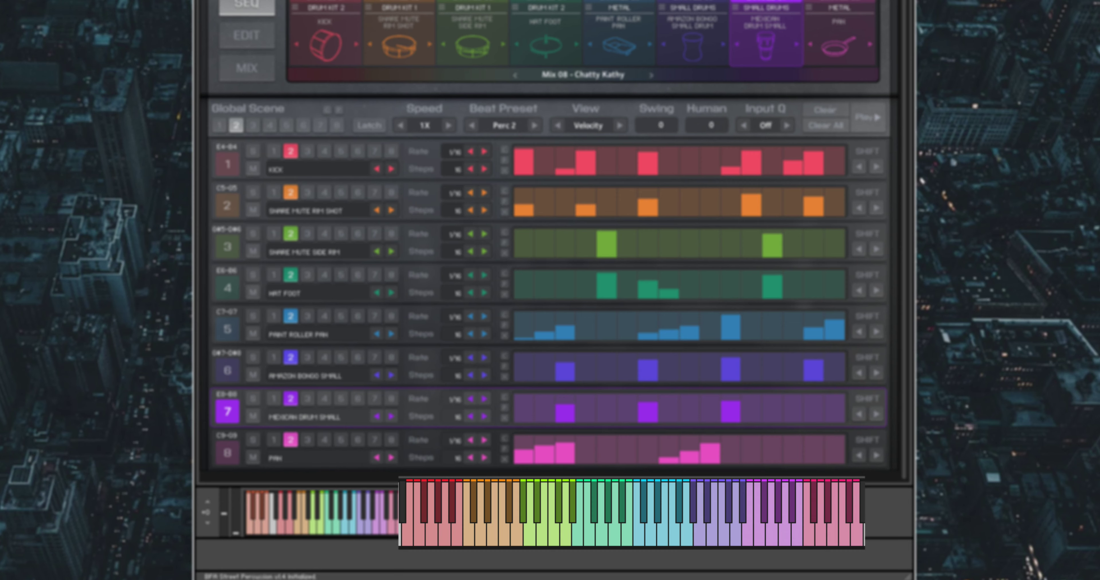
Switch the kick row to pattern 1 and back to pattern 2 during playback
{"action": "left_click", "coordinate": [273, 151]}
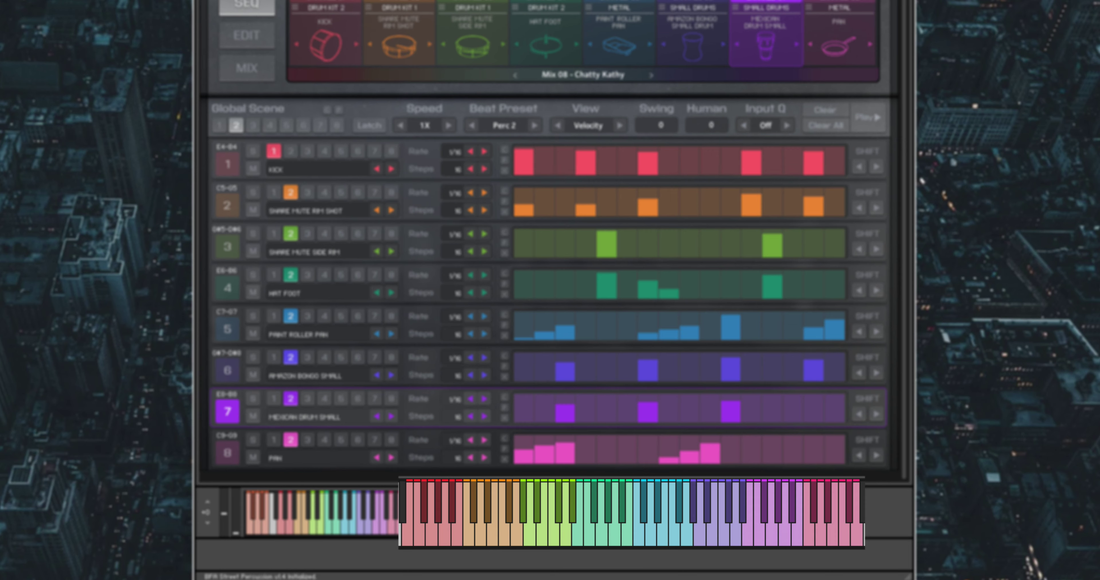
{"action": "left_click", "coordinate": [290, 151]}
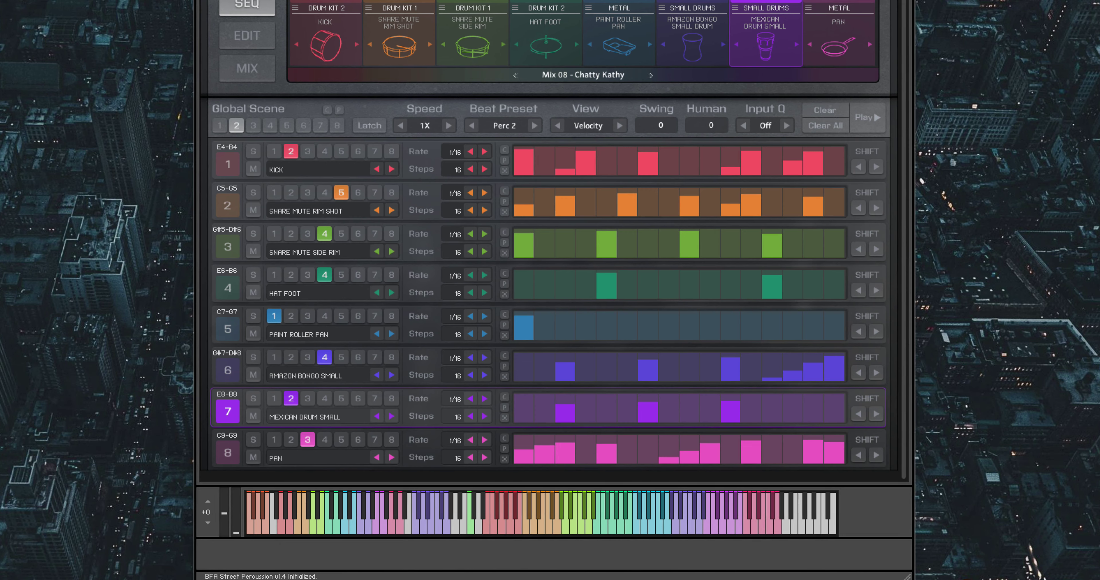
Turn on Latch so triggered patterns switch and keep playing
{"action": "left_click", "coordinate": [365, 126]}
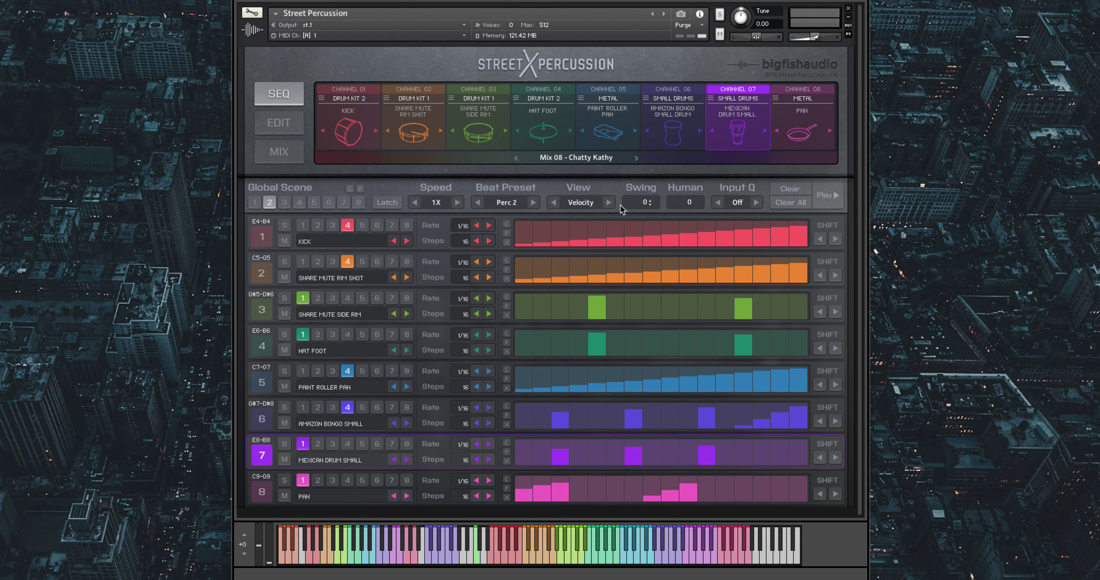
Cycle the step view through length, pan and reverse, try painting the Kick lane, then open Edit
{"action": "left_click", "coordinate": [609, 203]}
{"action": "left_click", "coordinate": [609, 203]}
{"action": "left_click", "coordinate": [609, 202]}
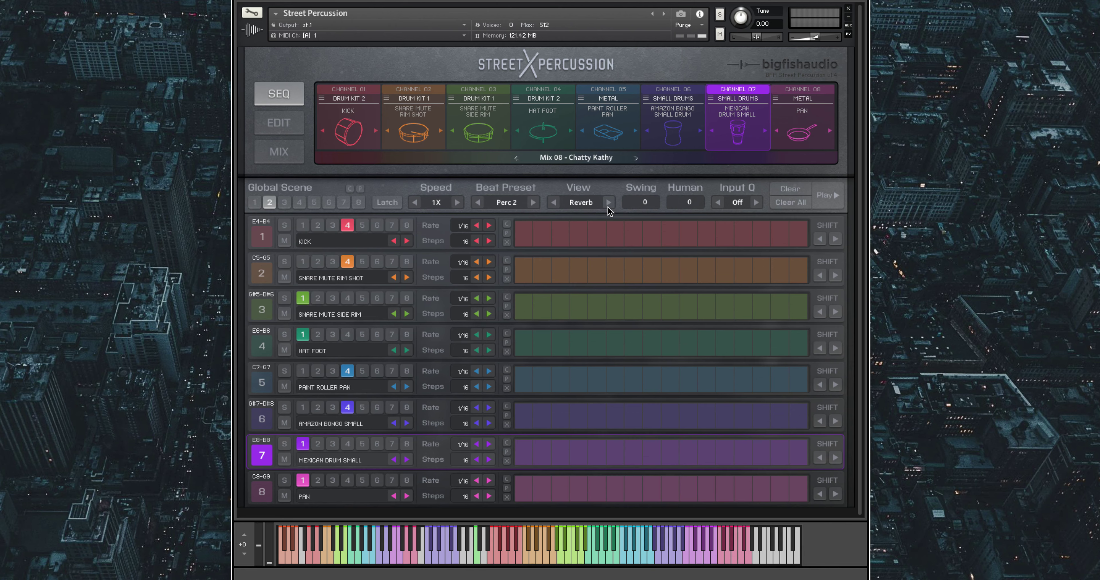
{"action": "mouse_move", "coordinate": [596, 238]}
{"action": "left_mouse_down"}
{"action": "mouse_move", "coordinate": [658, 223]}
{"action": "mouse_move", "coordinate": [705, 234]}
{"action": "mouse_move", "coordinate": [592, 250]}
{"action": "mouse_move", "coordinate": [730, 259]}
{"action": "left_mouse_up"}
{"action": "left_click", "coordinate": [268, 123]}
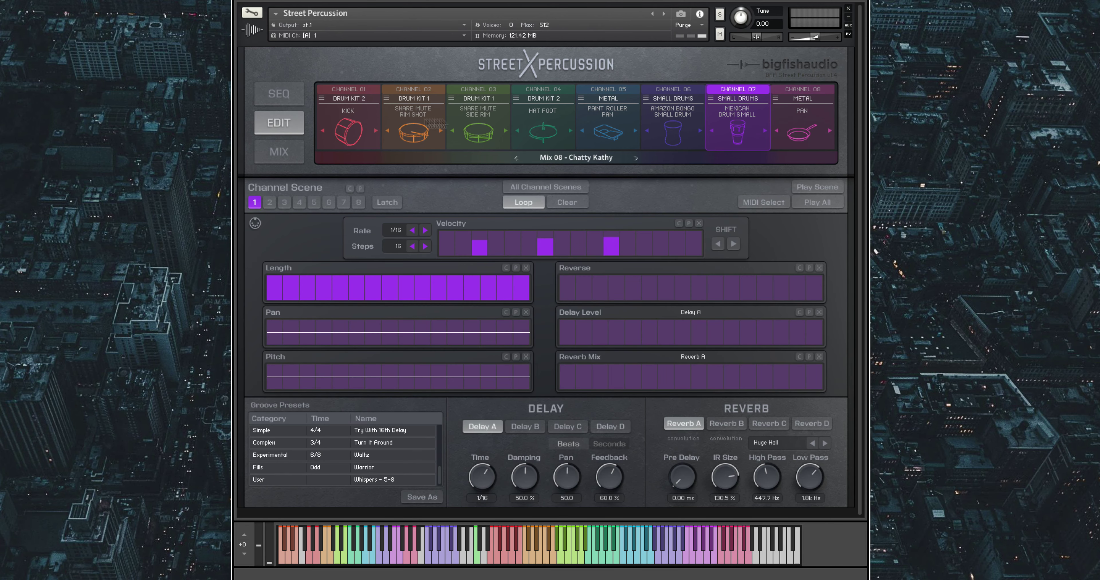
Select Channel 08 (Pan) and switch it to channel scene 5
{"action": "left_click", "coordinate": [802, 91]}
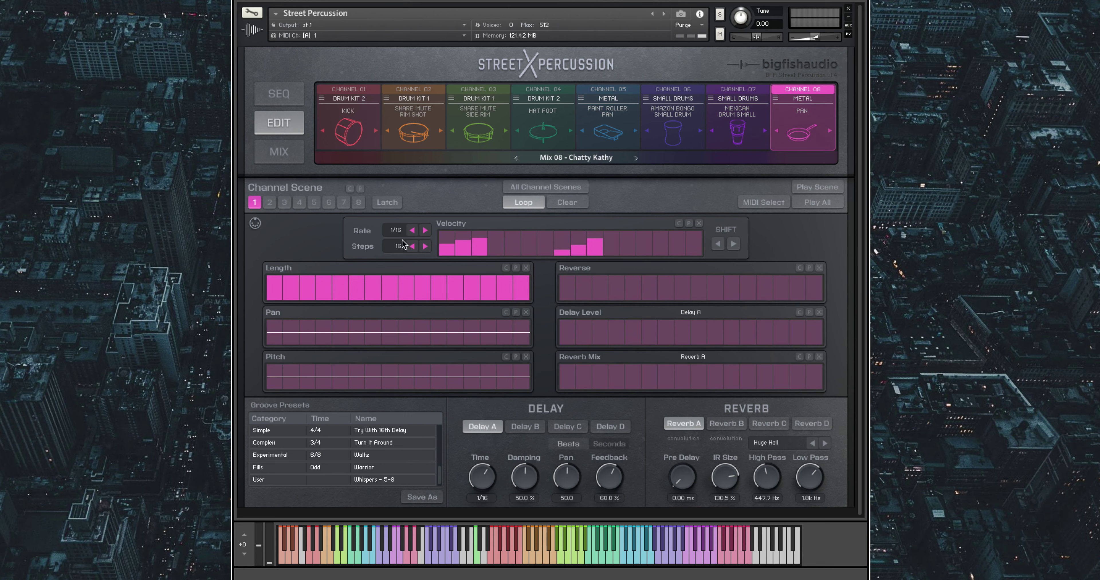
{"action": "left_click", "coordinate": [314, 203]}
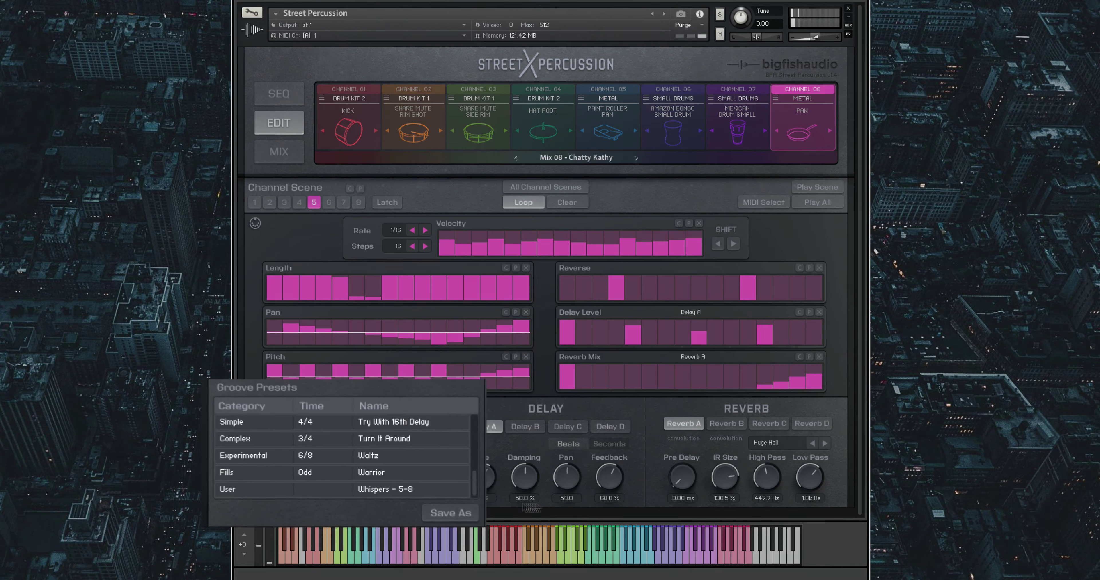
Save the Pan groove as 'my preset' with category Experimental and 4/4 time
{"action": "left_click", "coordinate": [422, 497]}
{"action": "left_click", "coordinate": [246, 416]}
{"action": "left_click", "coordinate": [235, 491]}
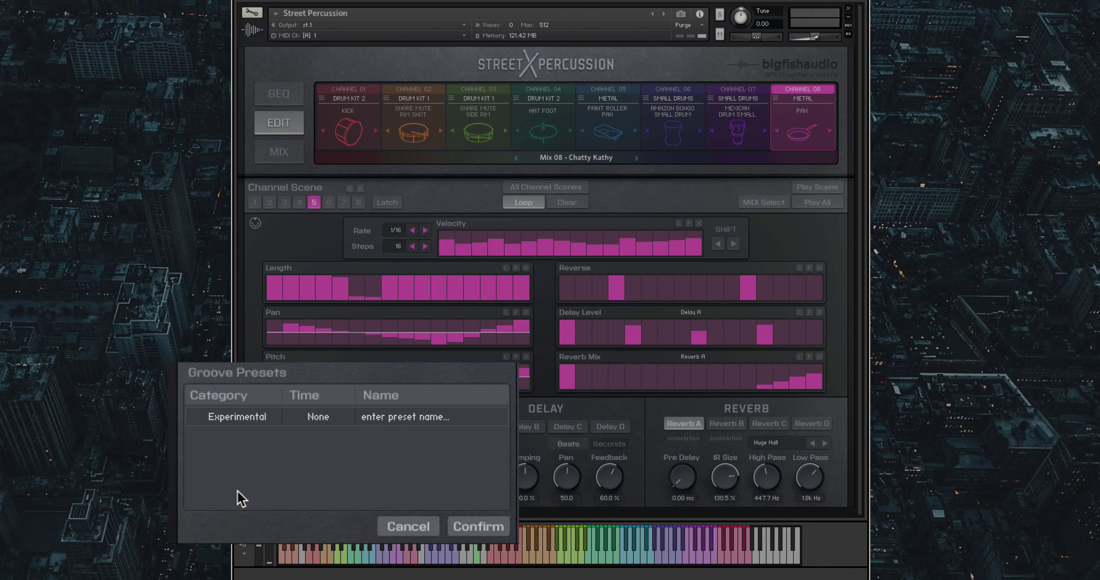
{"action": "left_click", "coordinate": [315, 417]}
{"action": "left_click", "coordinate": [314, 450]}
{"action": "double_click", "coordinate": [408, 420]}
{"action": "key", "text": "ctrl+a"}
{"action": "type", "text": "m"}
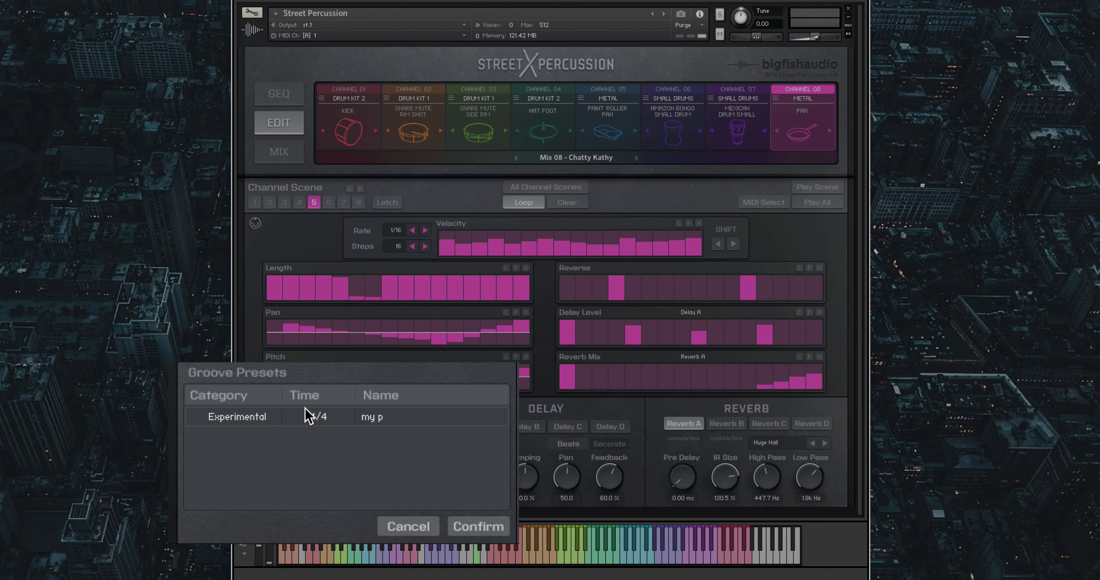
{"action": "type", "text": "y preset"}
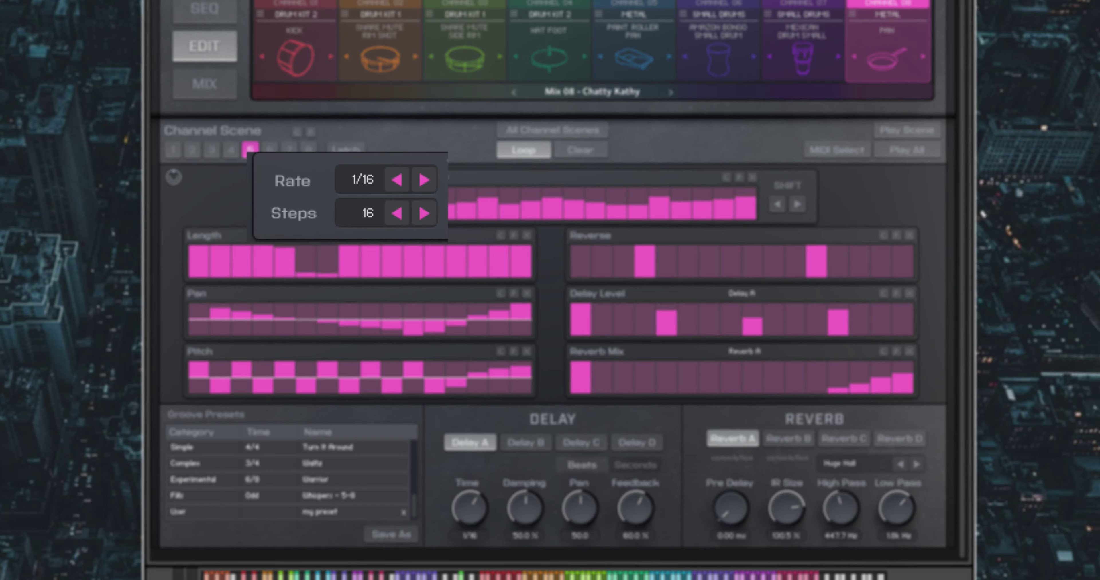
Check the step rate stays at 1/16 and leave the step count unchanged
{"action": "left_click", "coordinate": [354, 187]}
{"action": "left_click", "coordinate": [329, 202]}
{"action": "left_click", "coordinate": [357, 208]}
{"action": "left_click", "coordinate": [317, 213]}
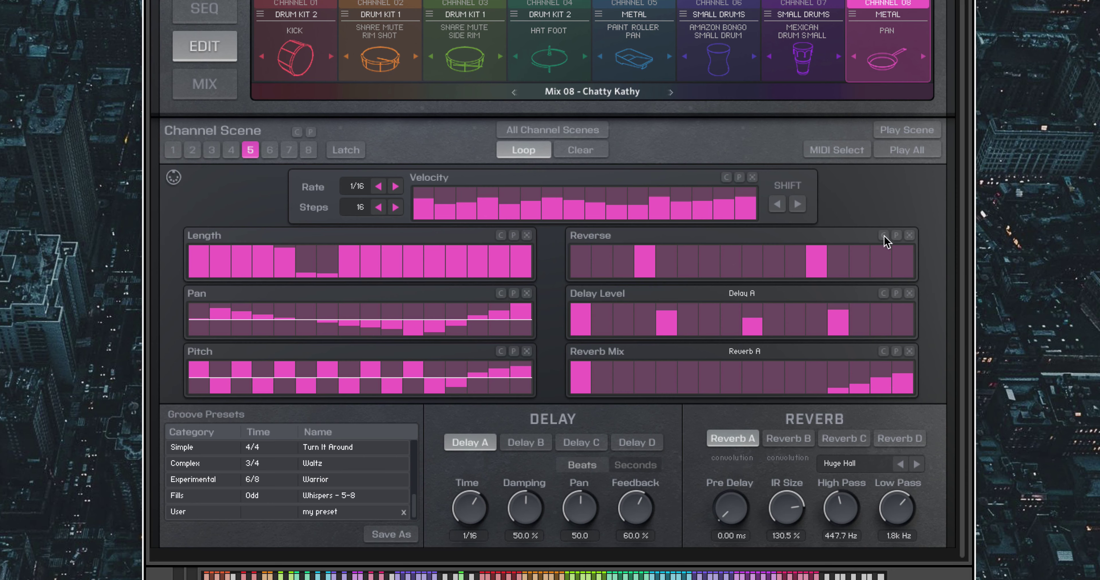
Paste the Reverse pattern into Delay Level and Reverb Mix, randomize velocities, and add a MIDI region at bar 126
{"action": "left_click", "coordinate": [893, 293]}
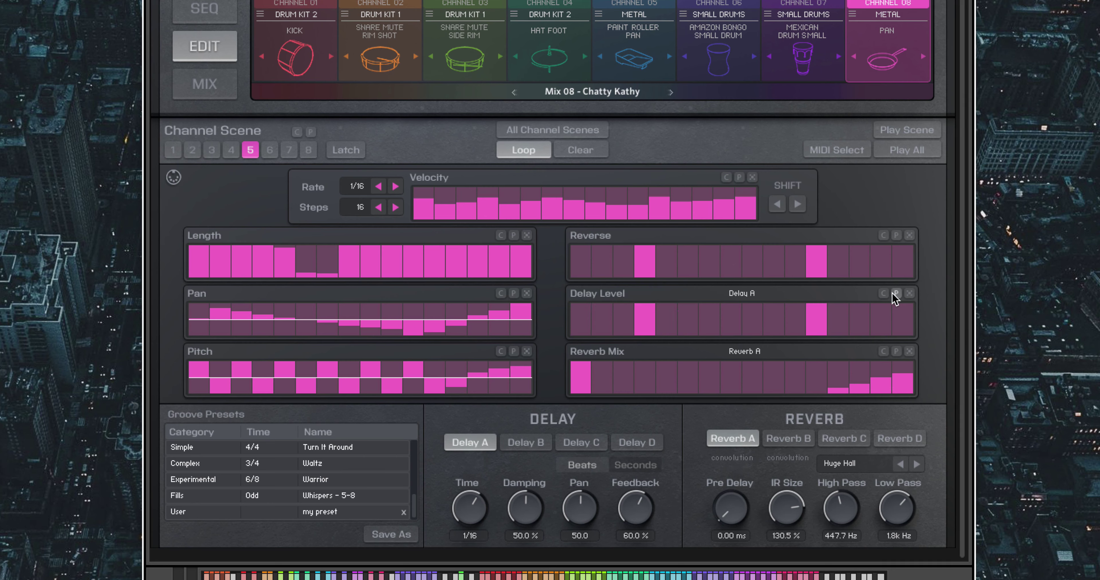
{"action": "left_click", "coordinate": [894, 353]}
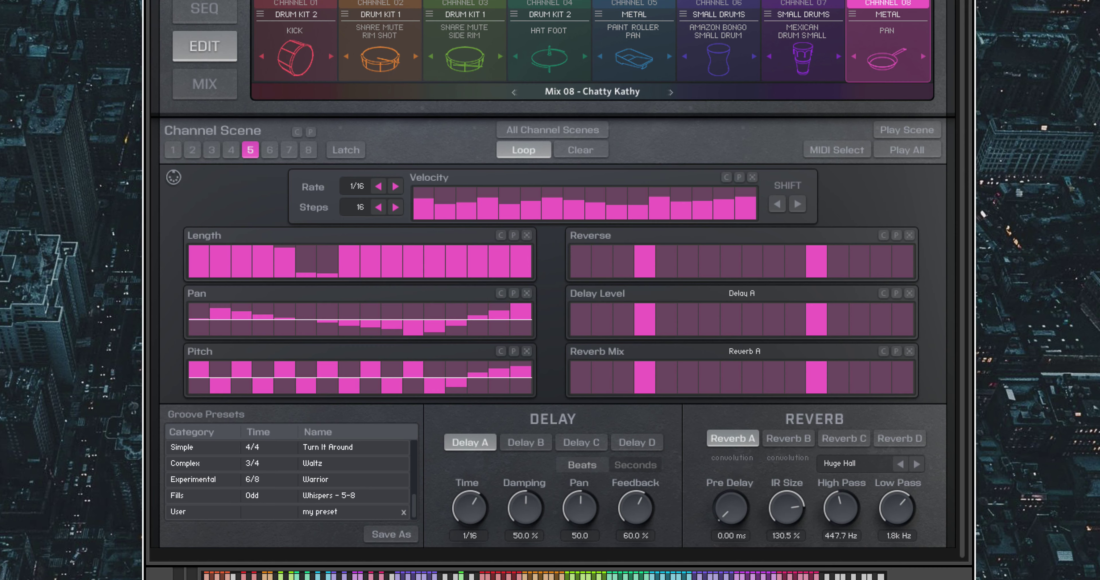
{"action": "left_click", "coordinate": [752, 178]}
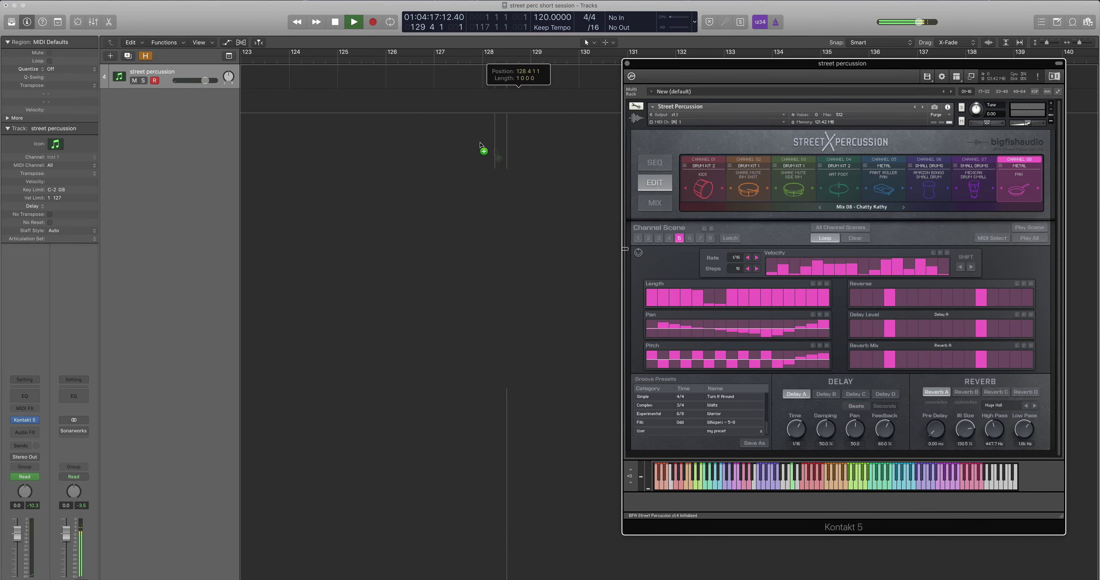
{"action": "double_click", "coordinate": [393, 77]}
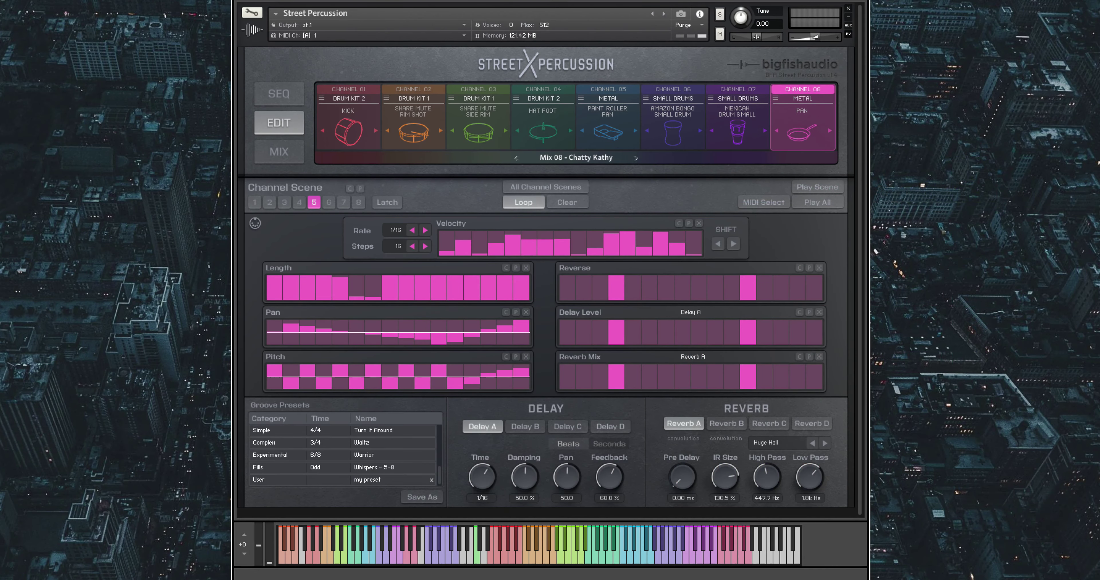
On the Mix page with Comp. shown, rebalance Hat Foot's Close and Room faders
{"action": "left_click", "coordinate": [272, 159]}
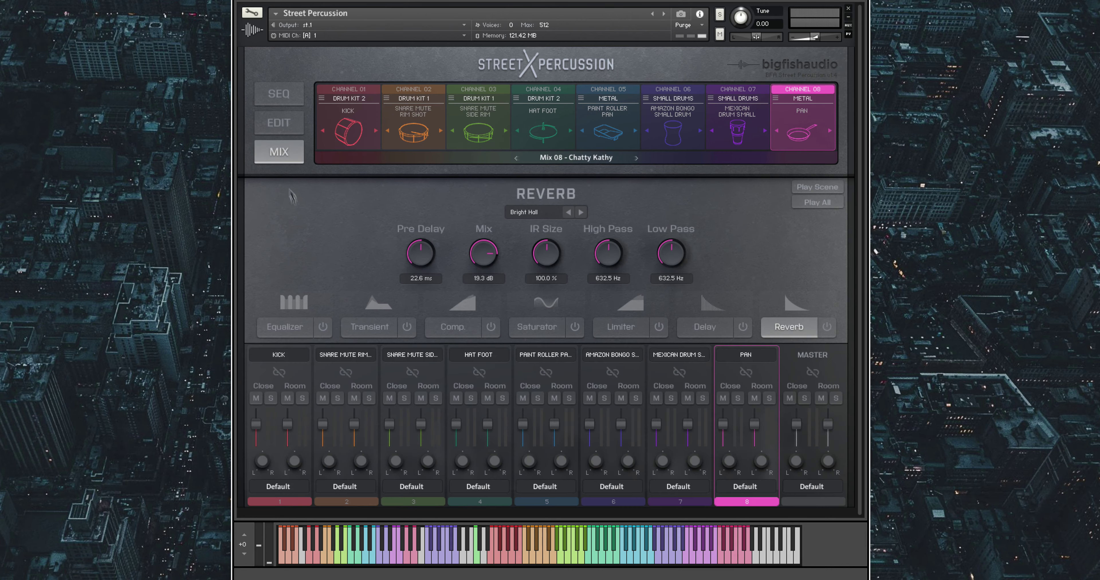
{"action": "left_click", "coordinate": [369, 326]}
{"action": "left_click", "coordinate": [453, 326]}
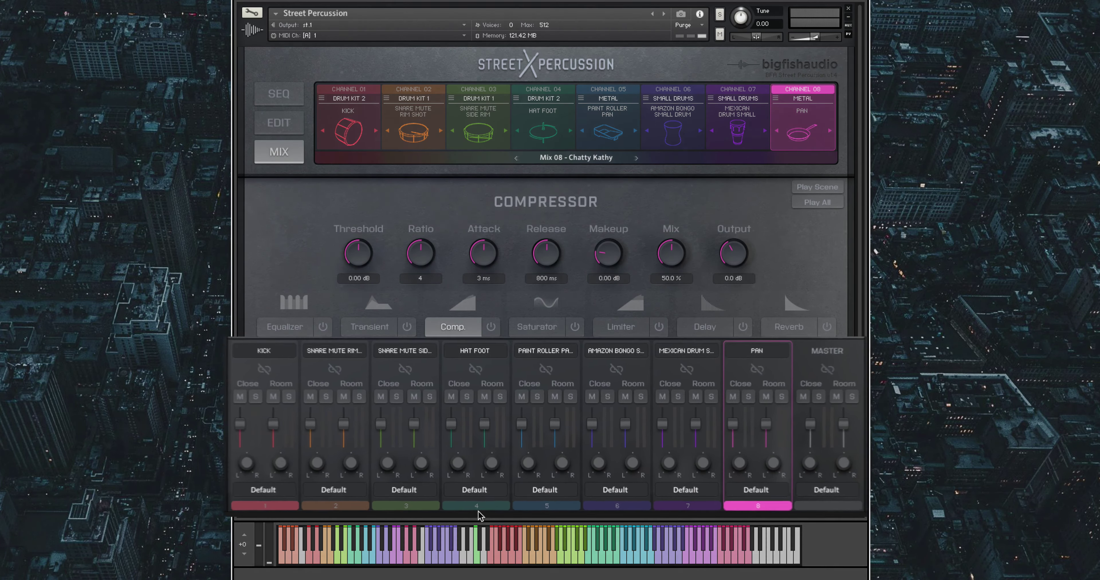
{"action": "left_click", "coordinate": [477, 506]}
{"action": "left_click_drag", "start_coordinate": [454, 438], "coordinate": [453, 486]}
{"action": "left_click_drag", "start_coordinate": [424, 434], "coordinate": [469, 456]}
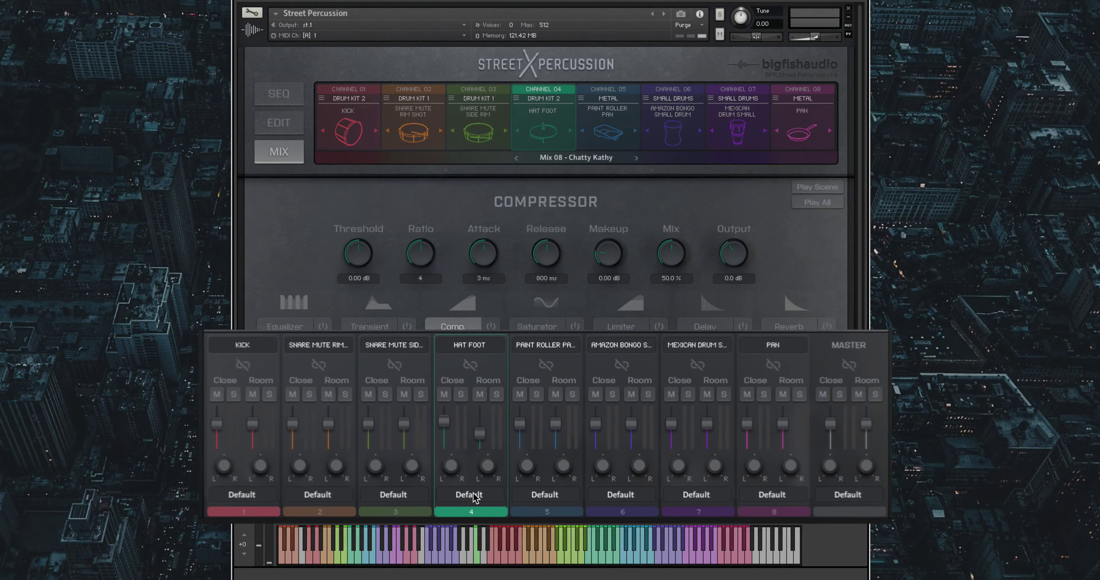
Route Hat Foot to output st.1 and Paint Roller Pan to st.3
{"action": "left_click", "coordinate": [475, 487]}
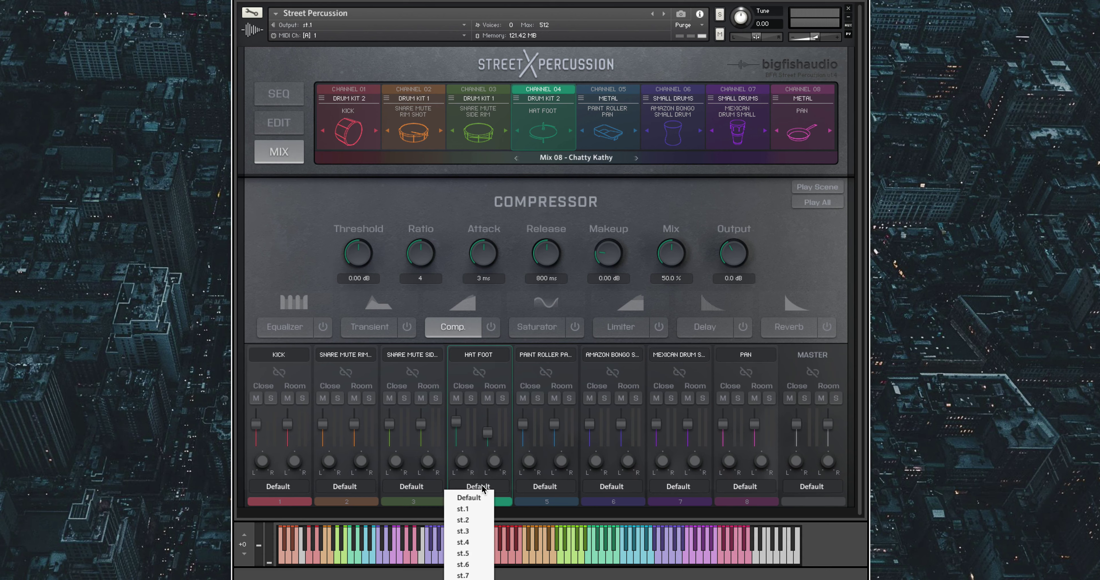
{"action": "left_click", "coordinate": [464, 509]}
{"action": "left_click", "coordinate": [545, 487]}
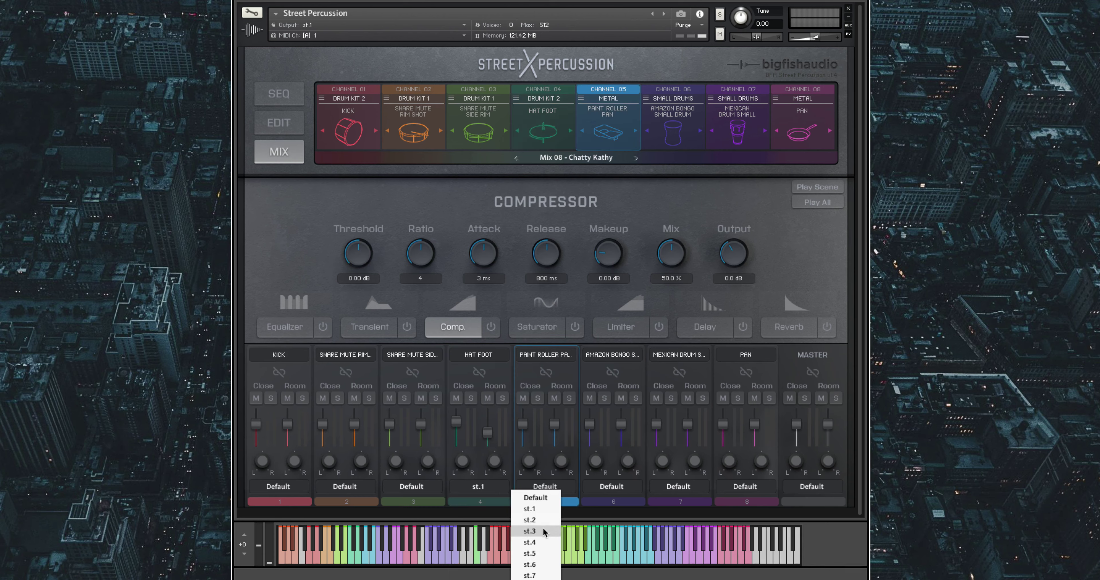
{"action": "left_click", "coordinate": [542, 529]}
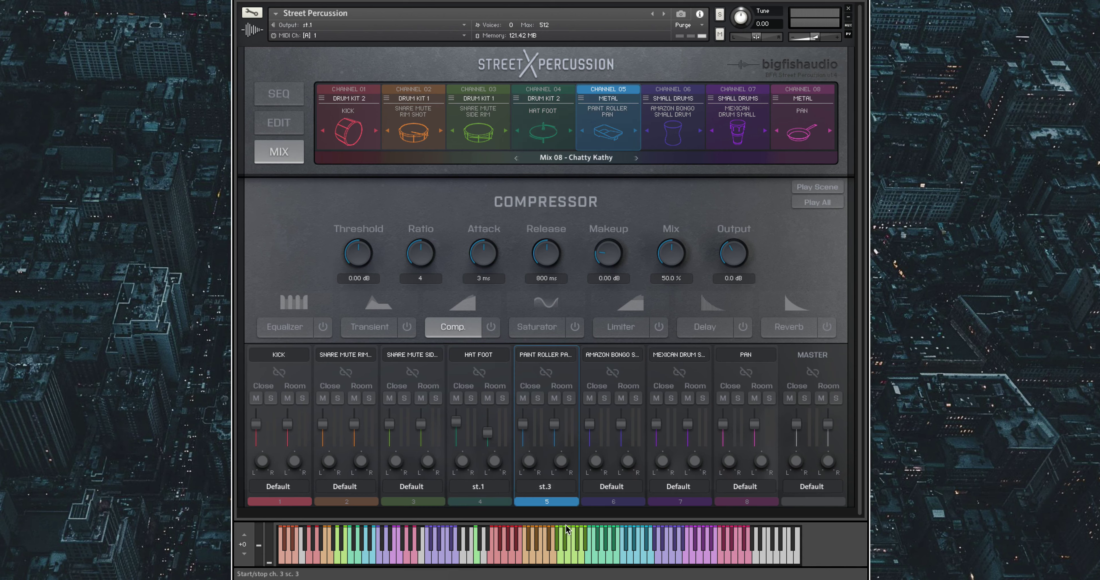